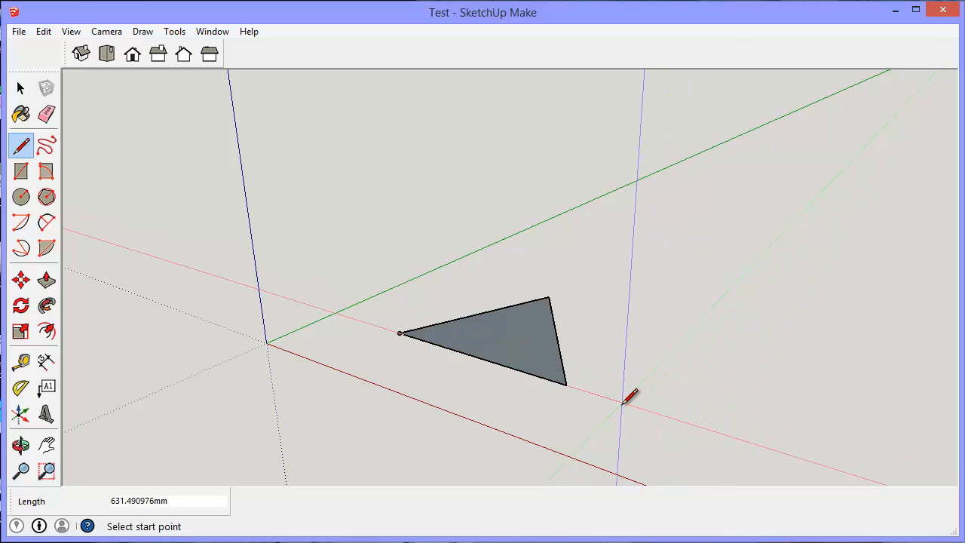
Draw three connected edges beside the filled triangle as a triangular outline, leaving a small gap between the first and last endpoints.
click(622, 401)
click(750, 345)
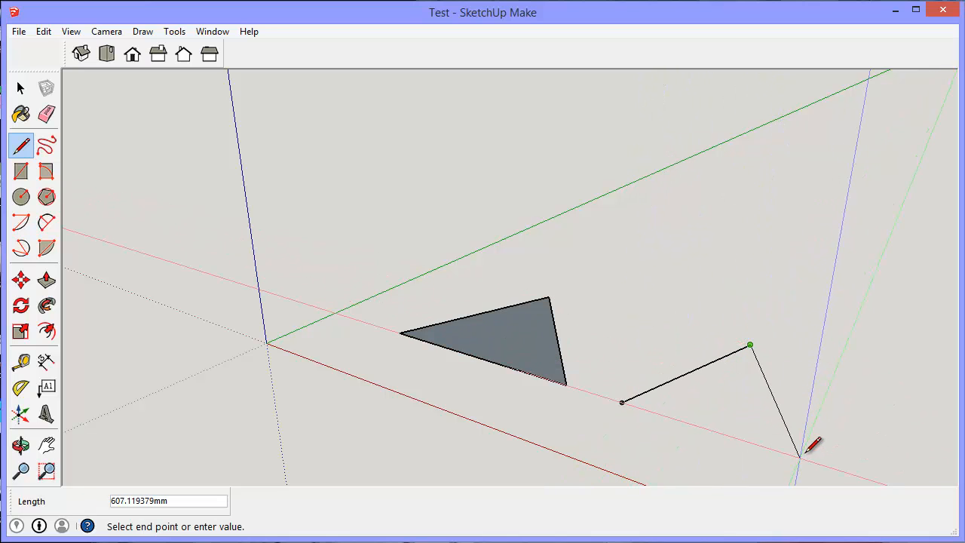
click(802, 458)
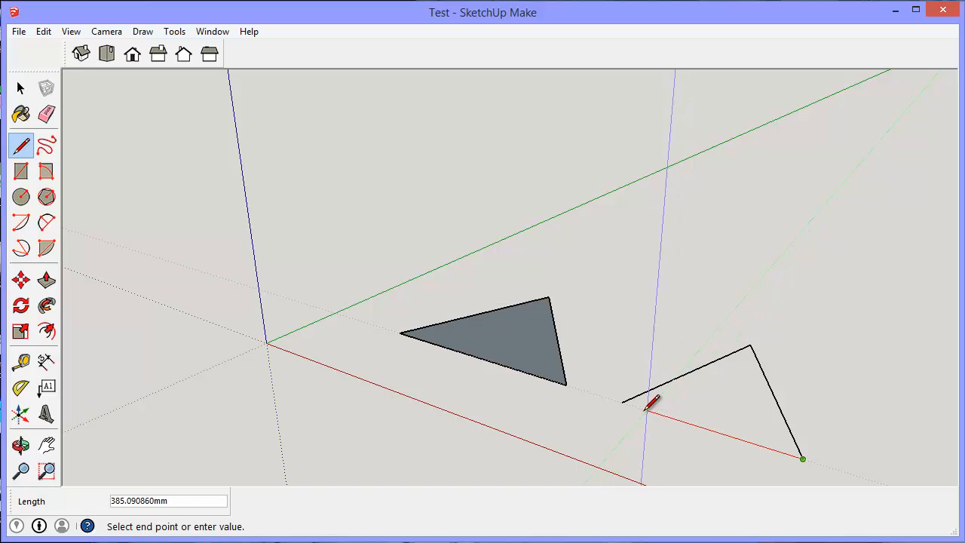
click(639, 406)
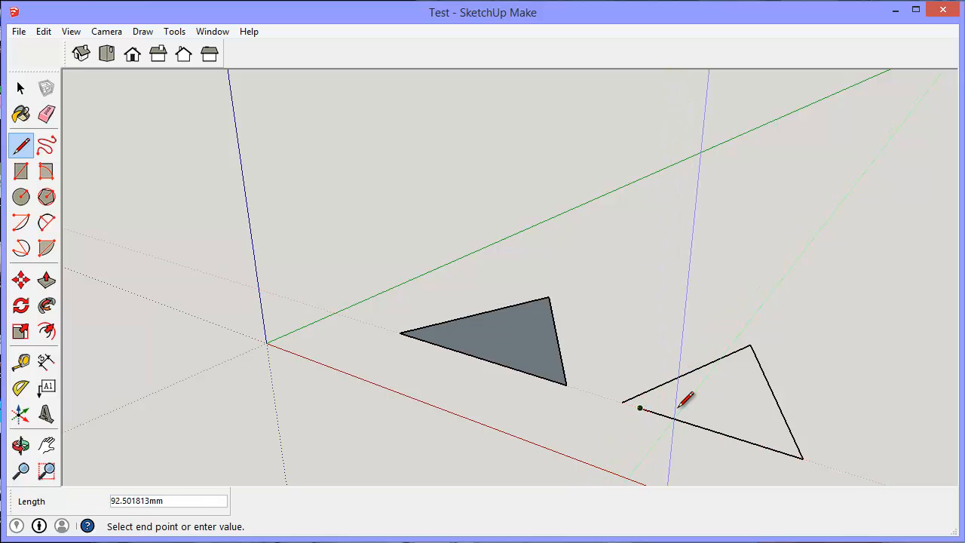
key(Escape)
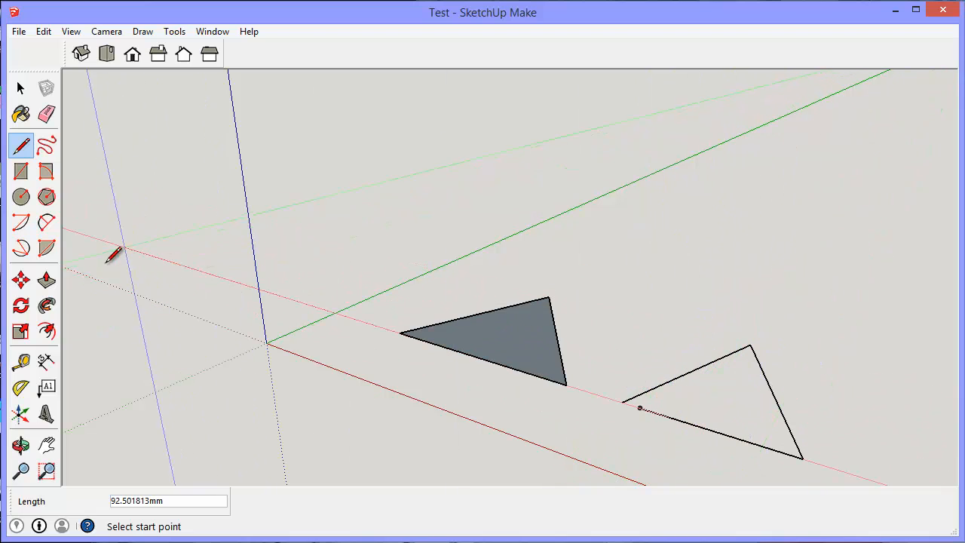
Push/Pull the filled triangle upward about 269 mm and delete the whole resulting prism.
click(46, 280)
drag(490, 327, 487, 254)
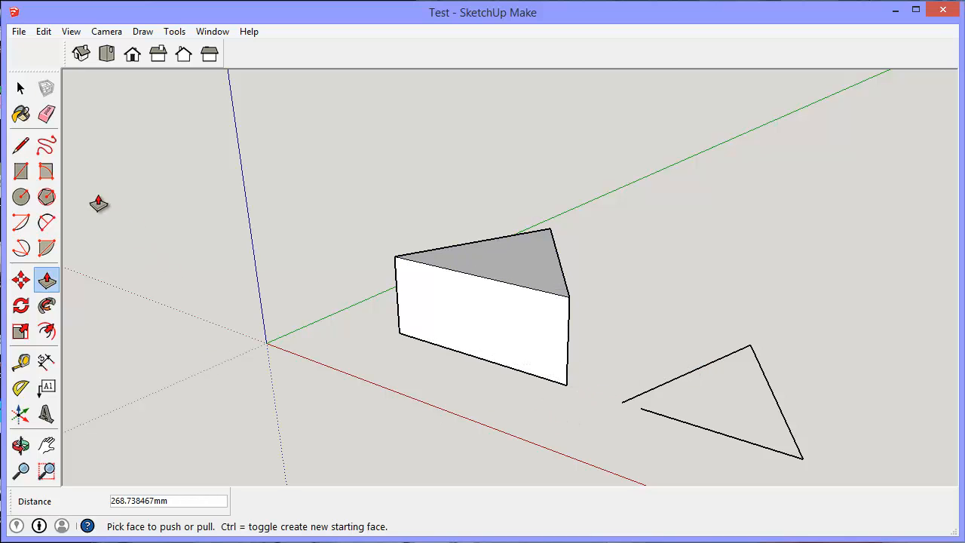
click(20, 89)
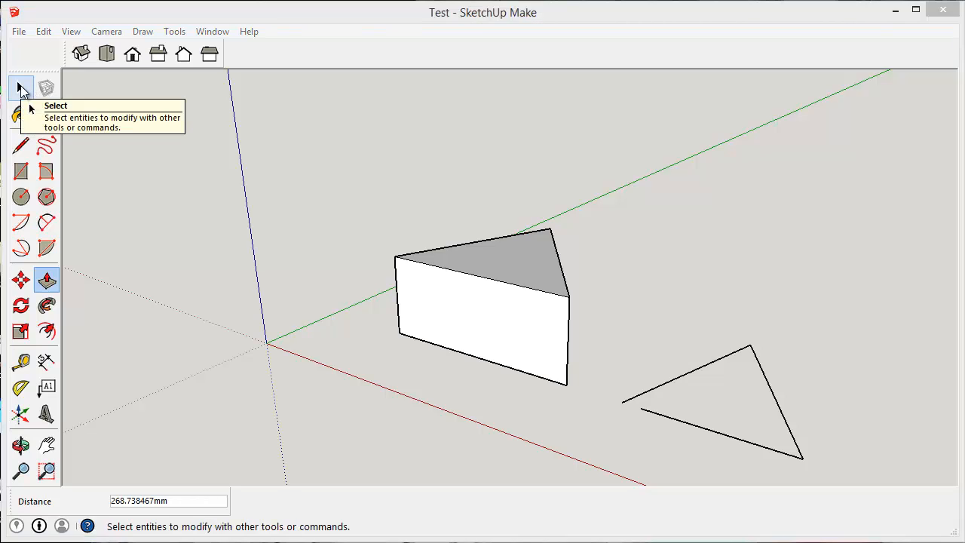
click(21, 88)
drag(421, 354, 595, 418)
key(Delete)
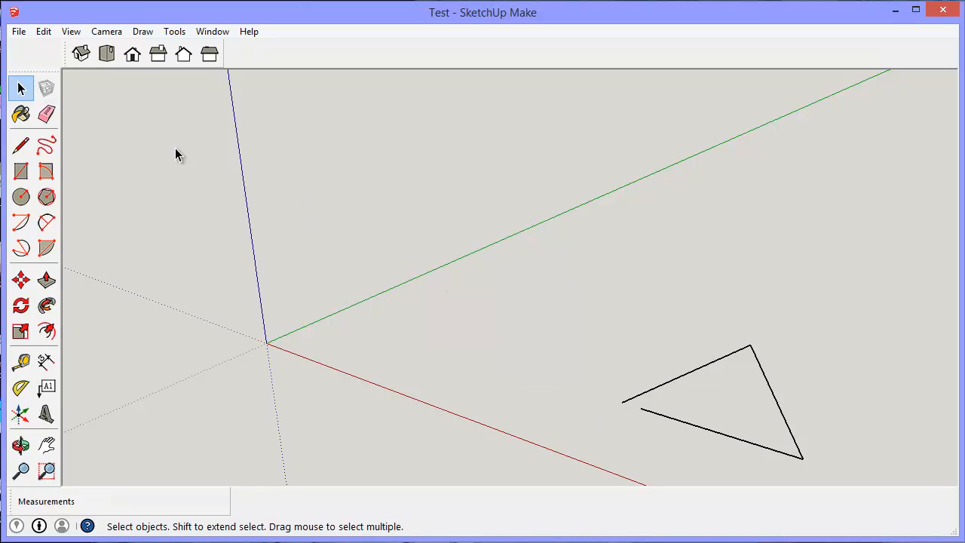
Erase the open outline's edge that ends at the gap and draw a line joining the two loose endpoints to close the triangle.
click(48, 114)
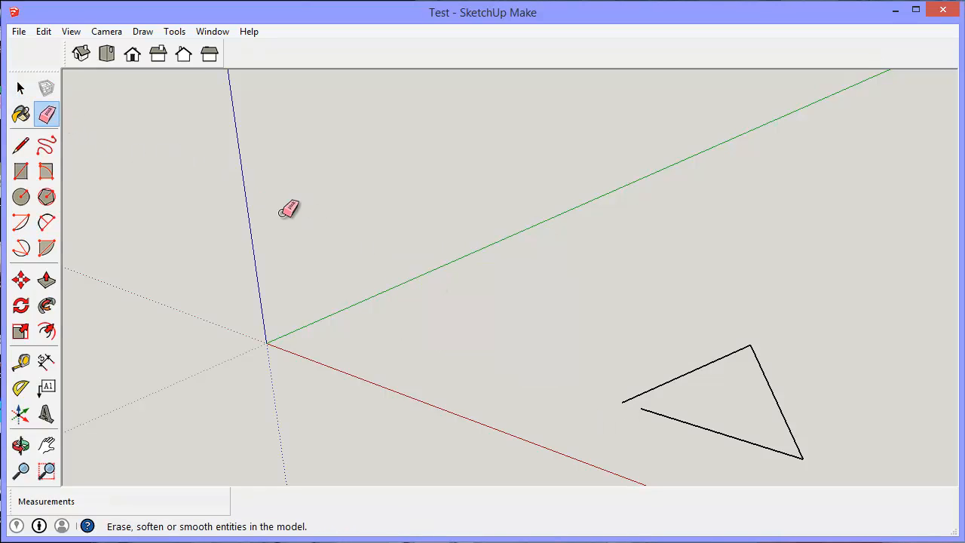
click(682, 374)
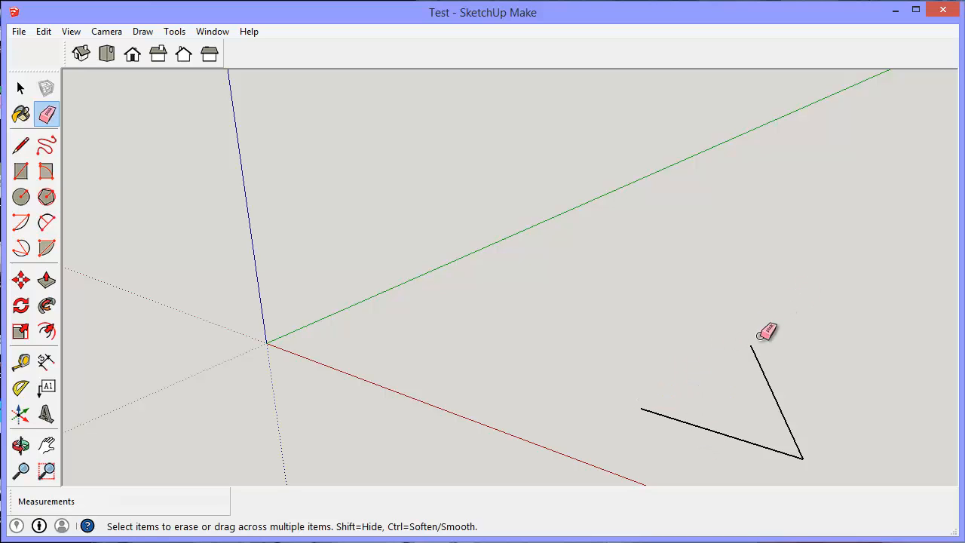
click(21, 144)
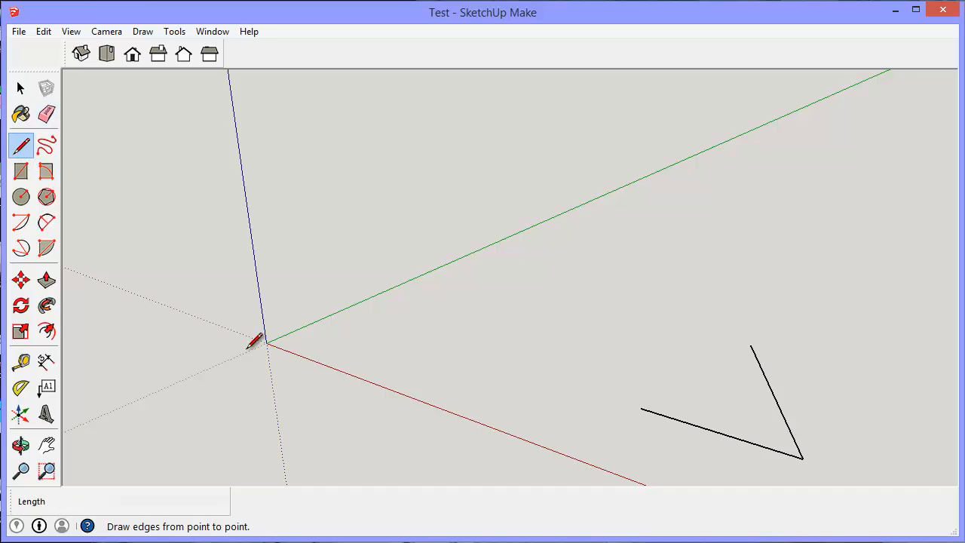
click(640, 407)
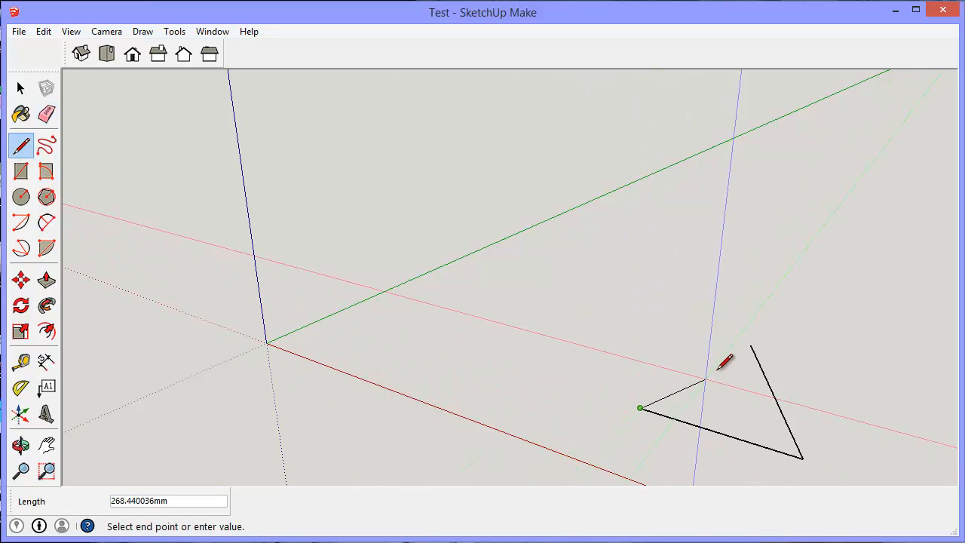
click(751, 346)
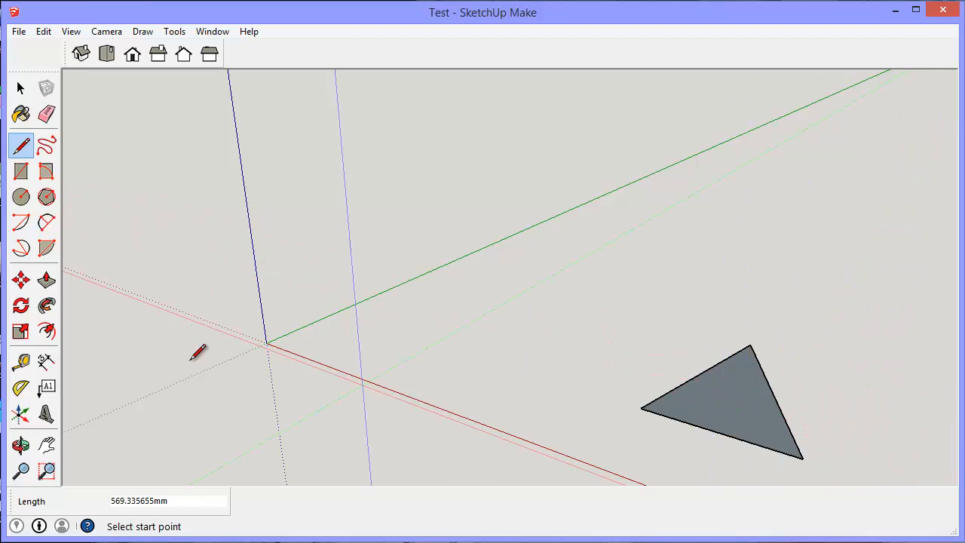
Push/Pull the closed triangle upward about 201 mm and delete the whole resulting prism.
click(46, 280)
drag(704, 407, 718, 336)
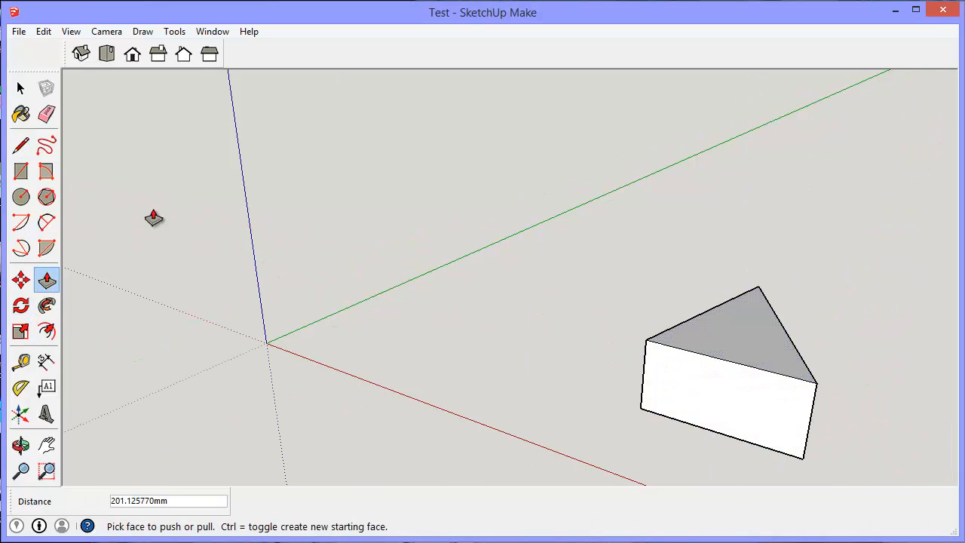
click(20, 89)
drag(547, 225, 848, 471)
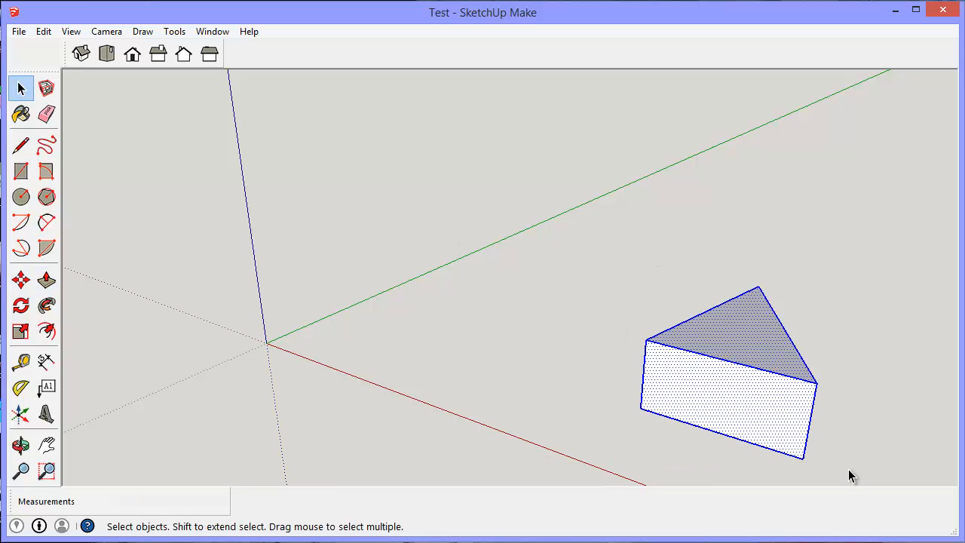
key(Delete)
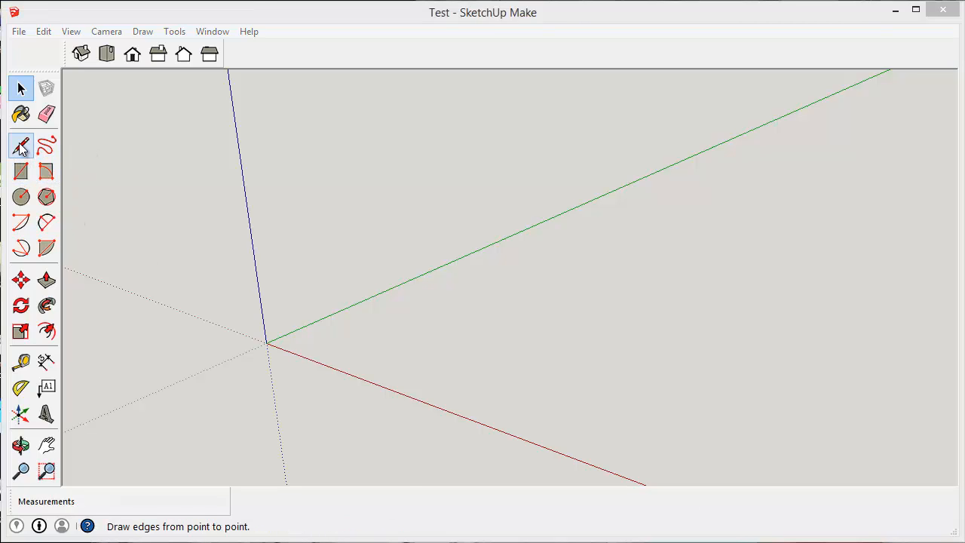
Draw a rectangle of about 686 × 930 mm on the ground plane between the red and green axes.
click(21, 171)
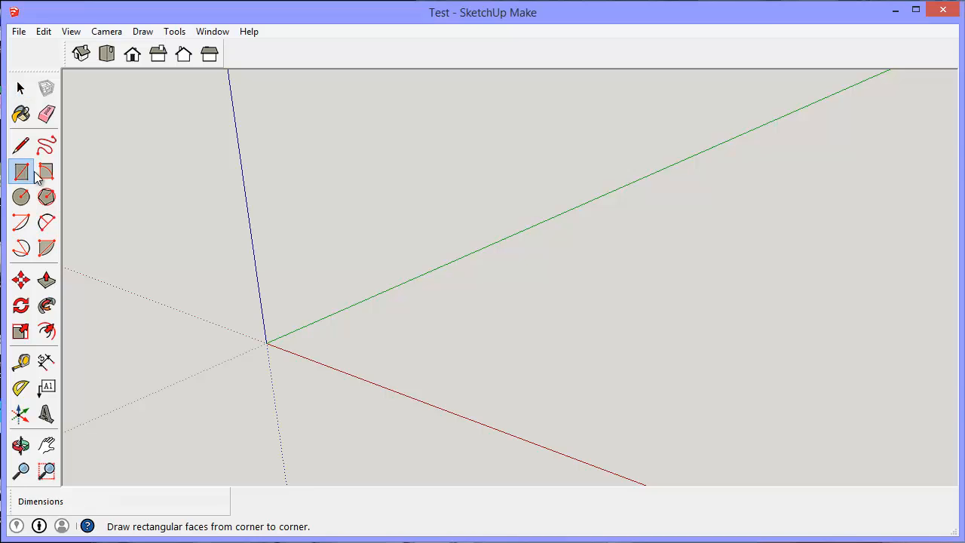
click(462, 307)
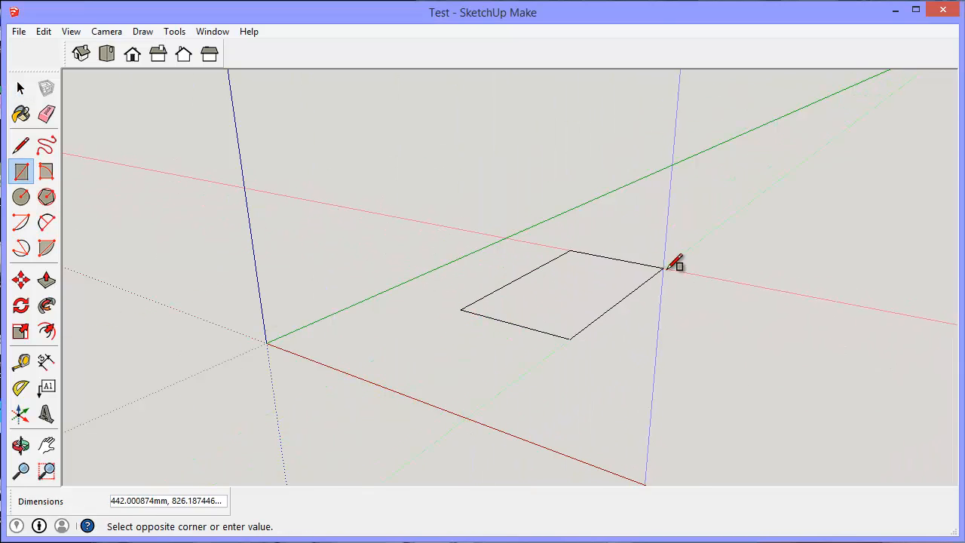
click(725, 272)
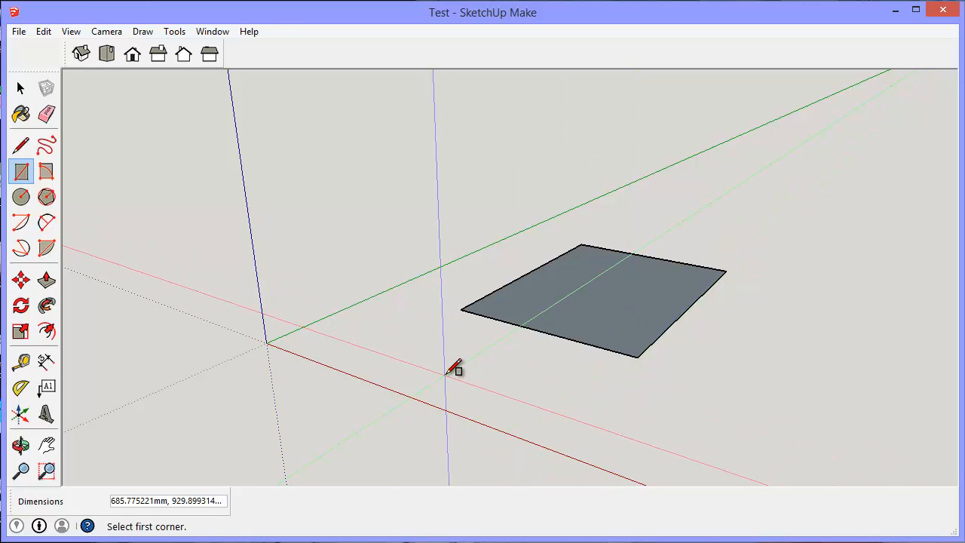
Divide the rectangle into four triangular faces with a full diagonal and lines from the other two corners to its midpoint.
click(21, 146)
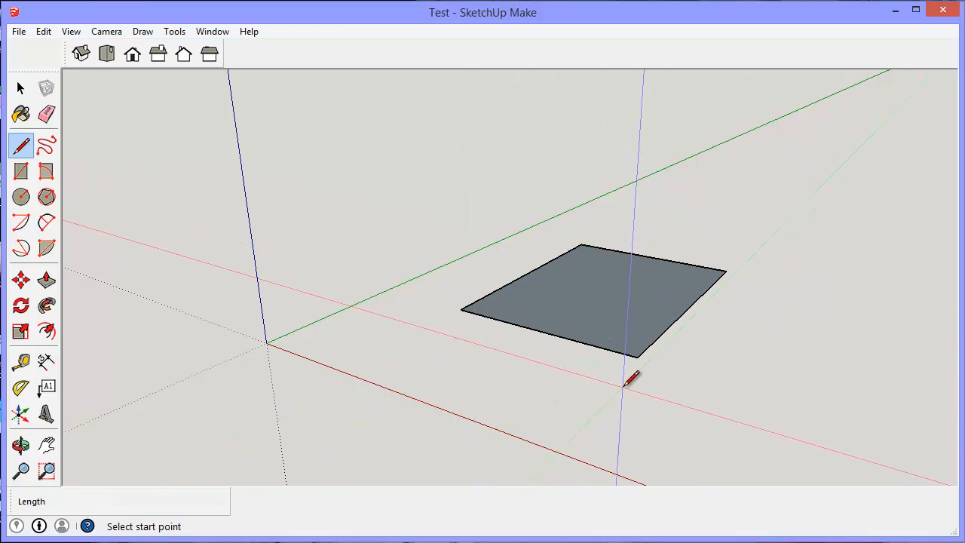
click(461, 309)
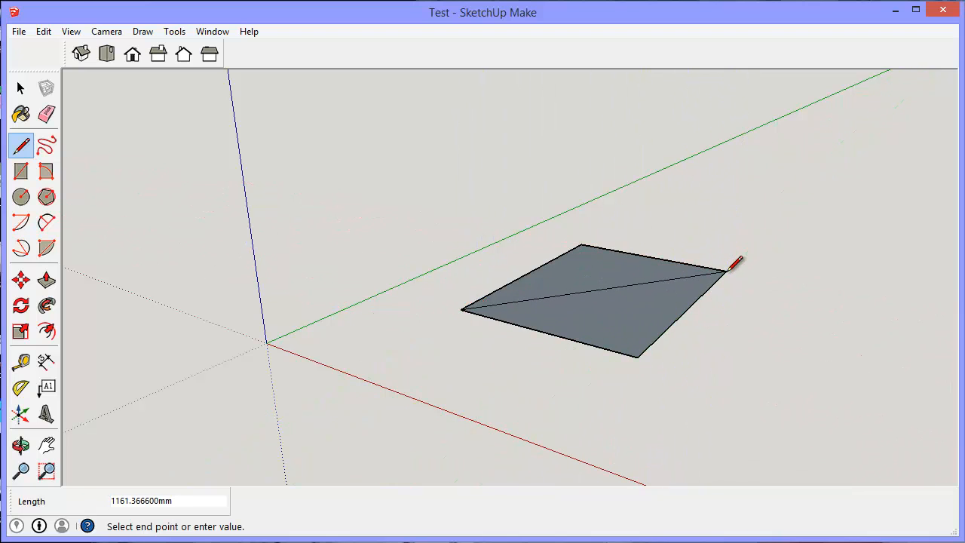
click(725, 271)
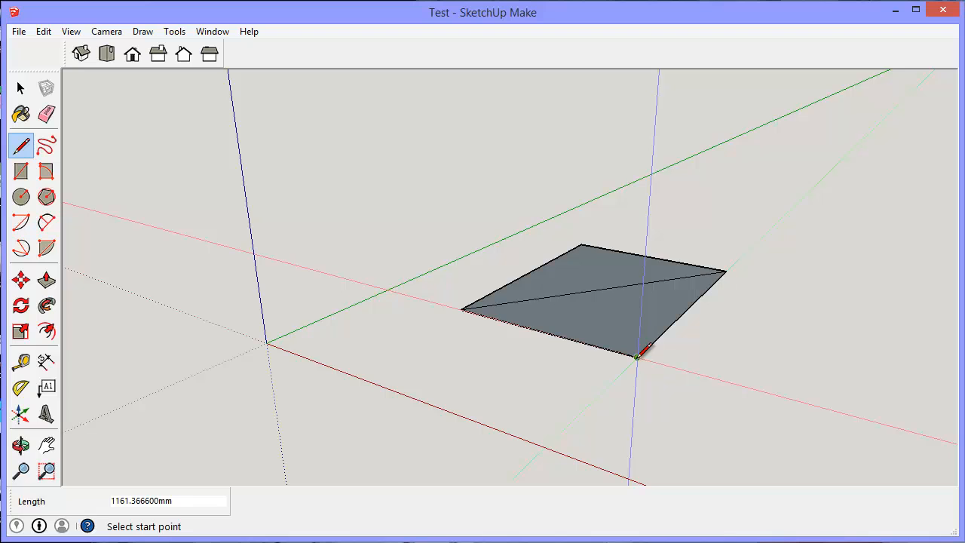
click(637, 356)
click(605, 288)
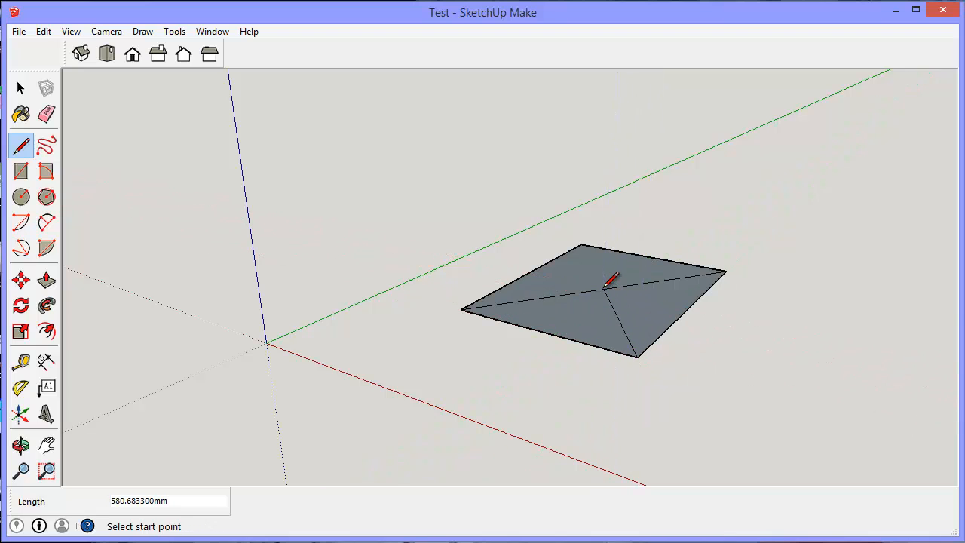
click(582, 246)
click(605, 288)
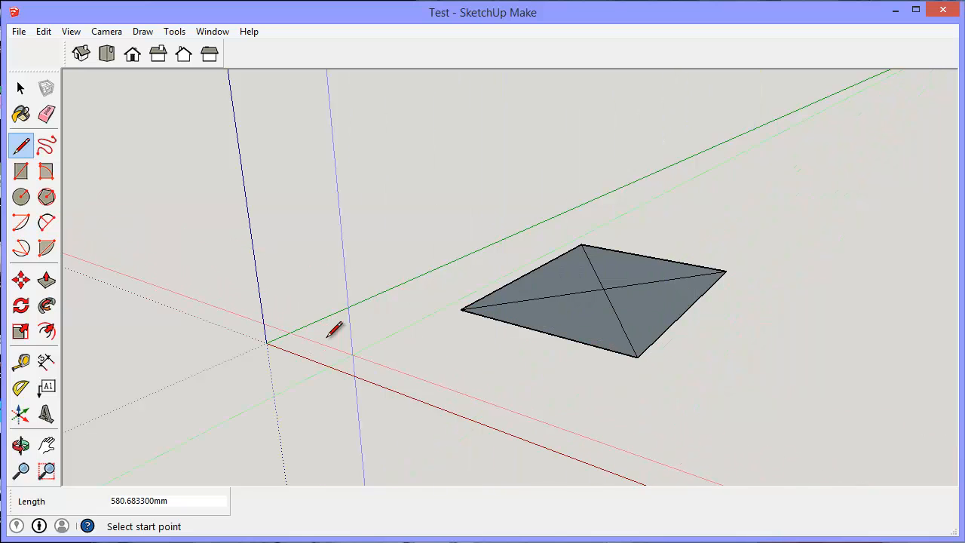
Push/Pull three of the rectangle's triangular faces upward to different heights, the back-left one about 344 mm and the front one about 151 mm.
click(46, 280)
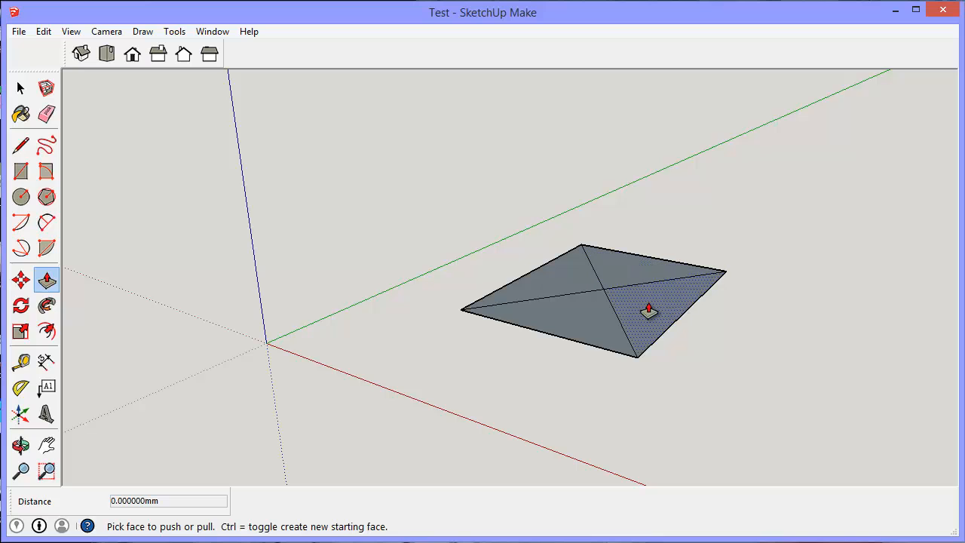
drag(648, 311, 659, 247)
drag(591, 306, 581, 197)
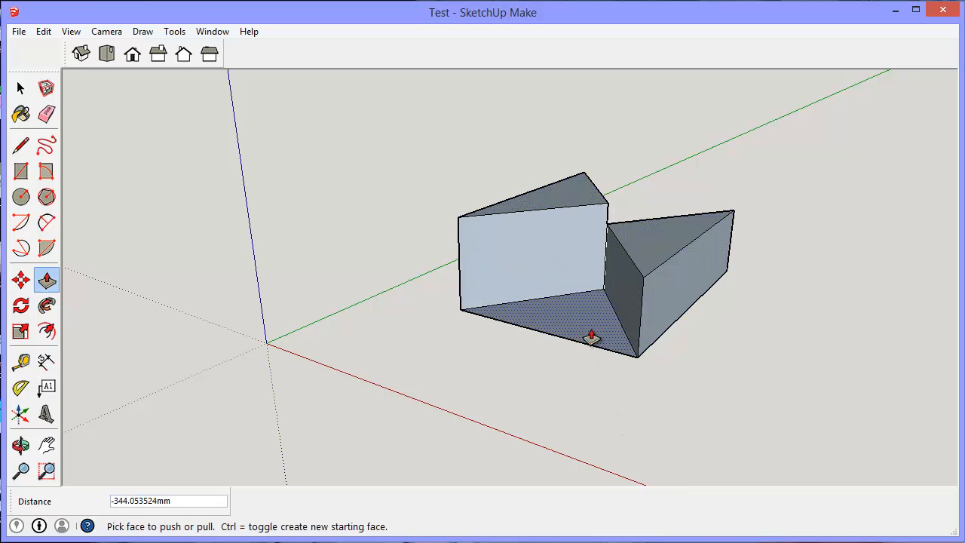
drag(590, 337, 590, 287)
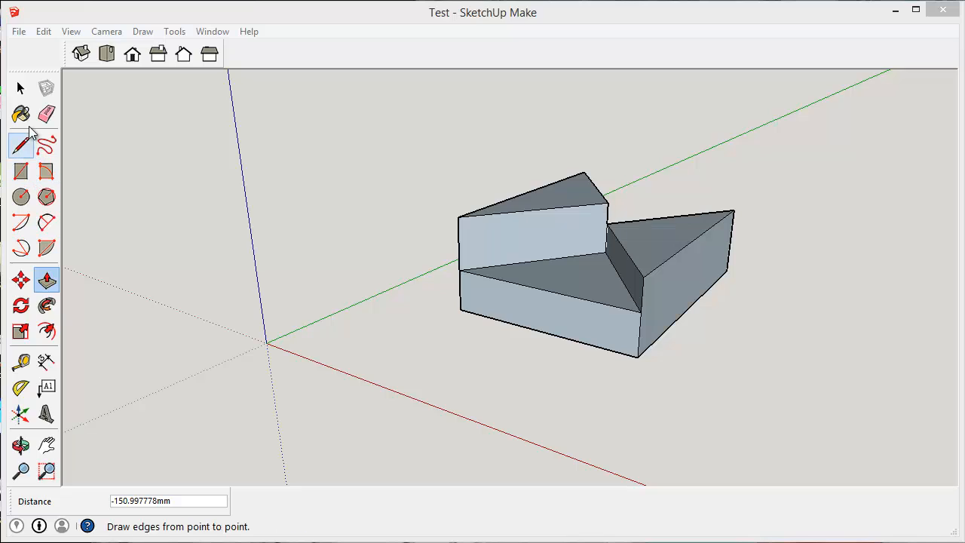
Select the entire stepped solid and delete it.
click(21, 89)
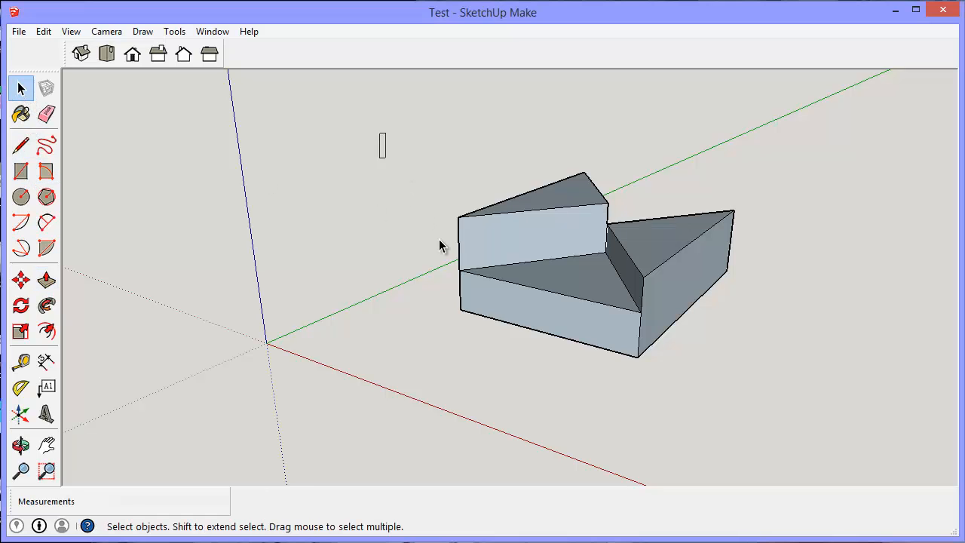
drag(440, 246, 790, 419)
key(Delete)
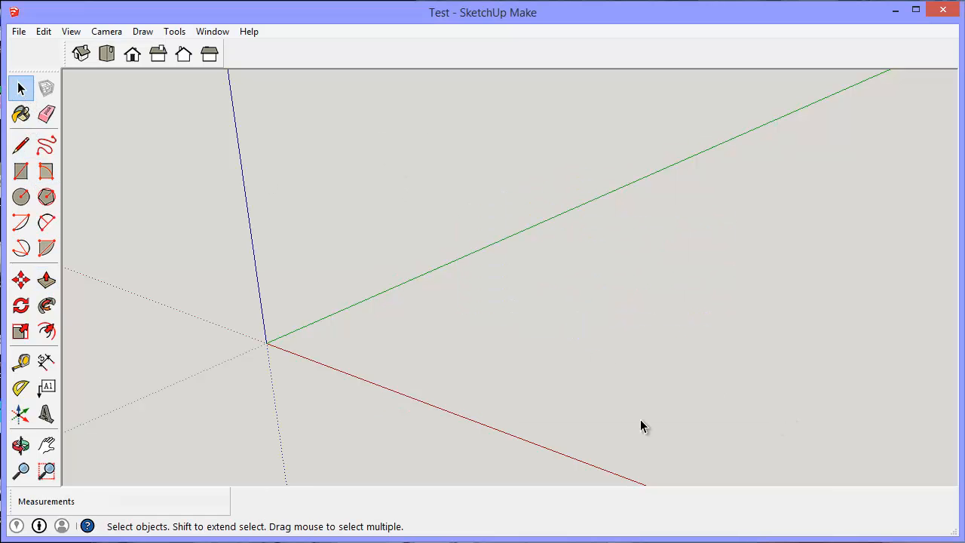
Draw a 100 × 100 mm square on the ground plane between the red and green axes.
click(22, 172)
click(446, 316)
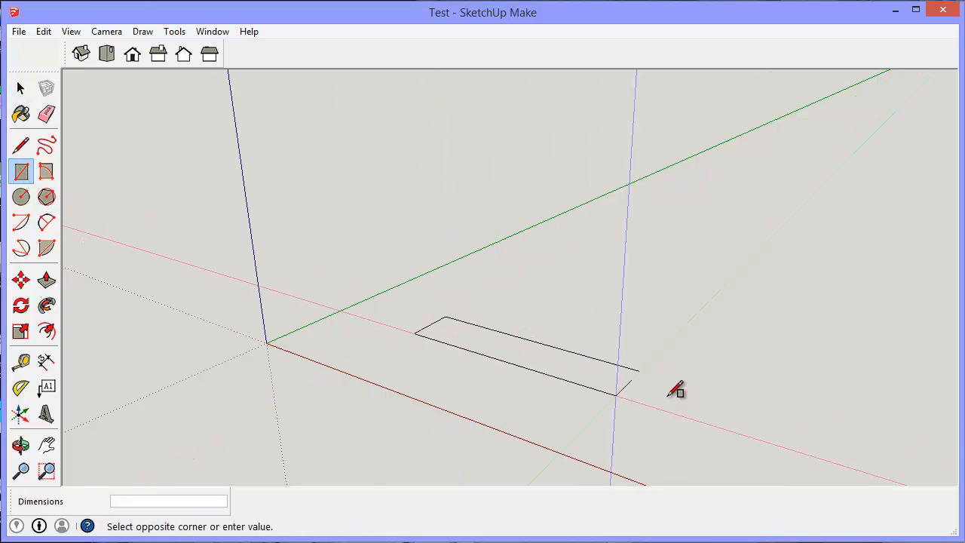
click(784, 277)
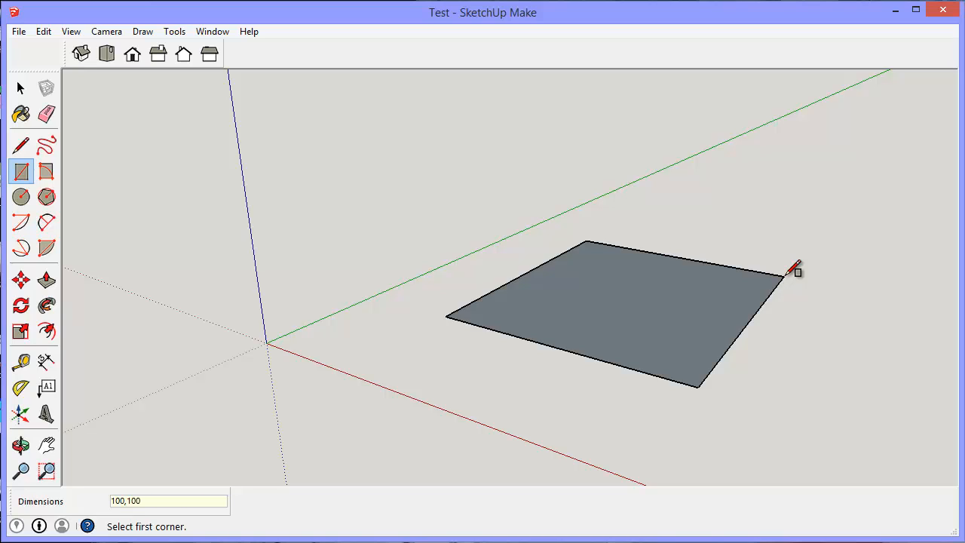
key(Return)
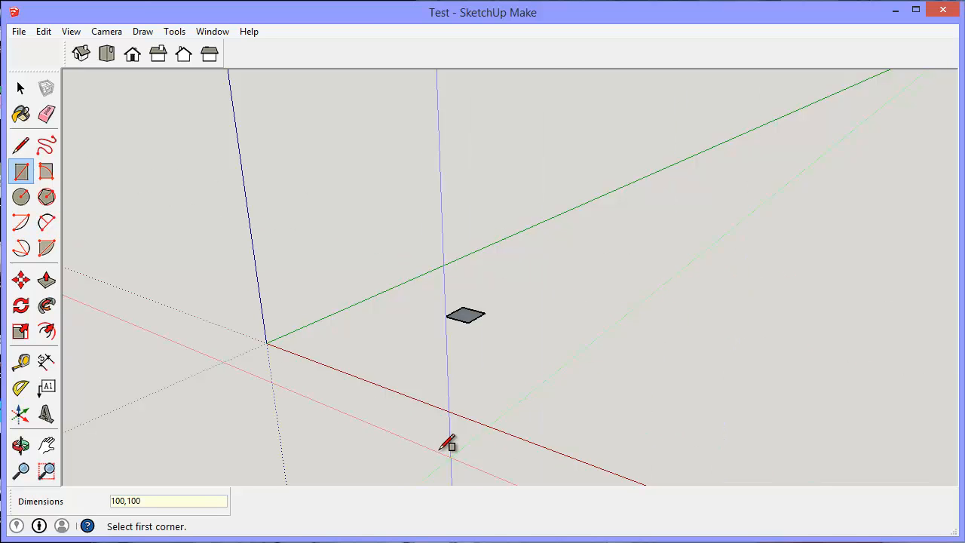
Create guide lines 20 mm inside the square's right and left edges with the Tape Measure tool.
scroll(558, 343, up, 3)
scroll(550, 338, up, 2)
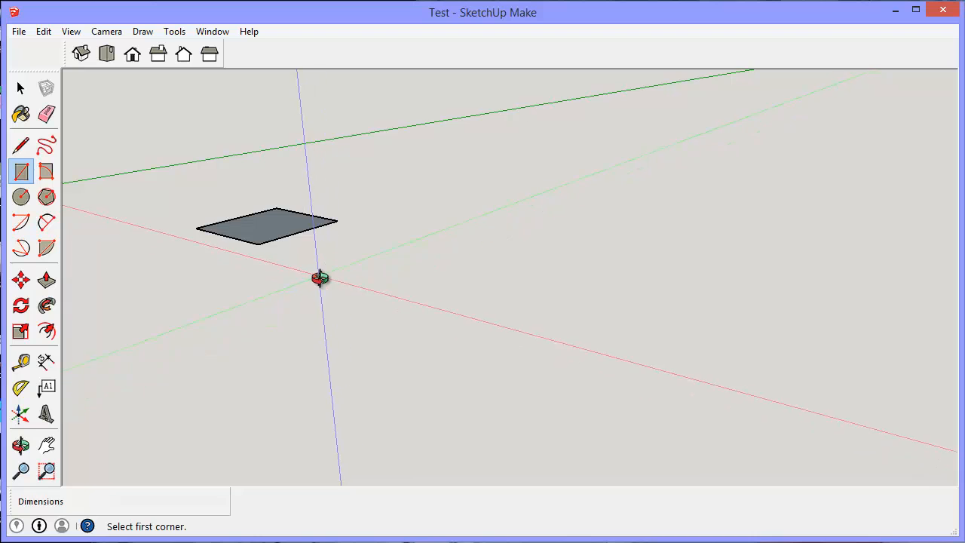
middle_drag(318, 278, 754, 414)
scroll(750, 364, up, 2)
scroll(701, 337, up, 2)
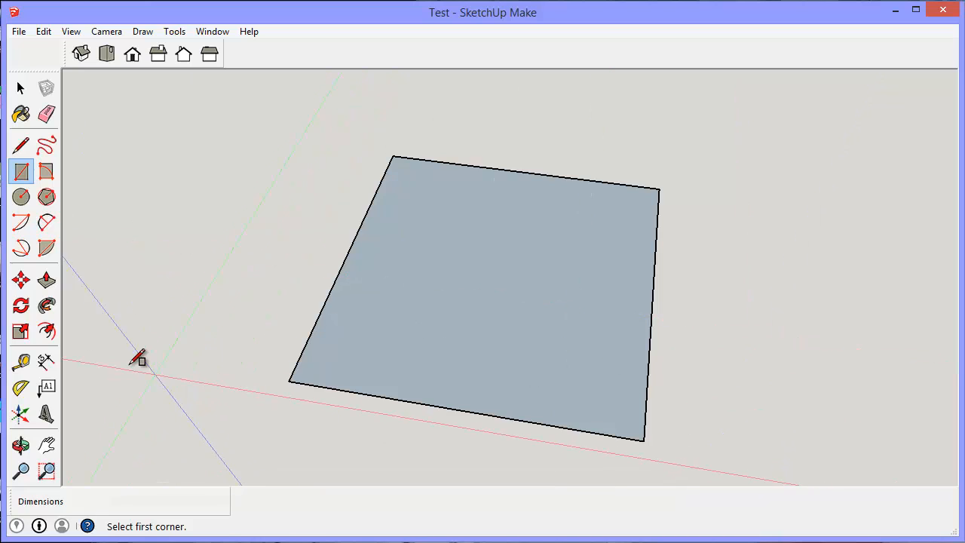
click(22, 363)
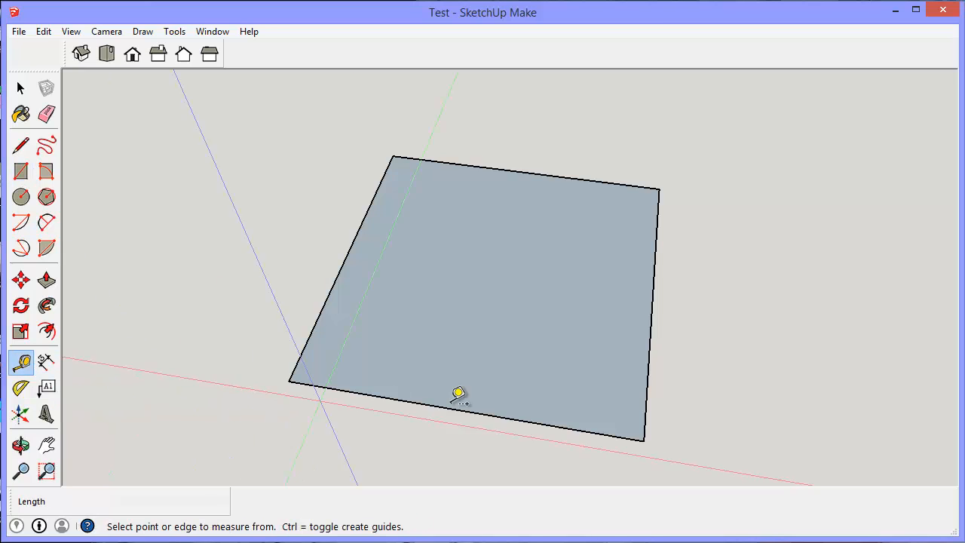
click(653, 294)
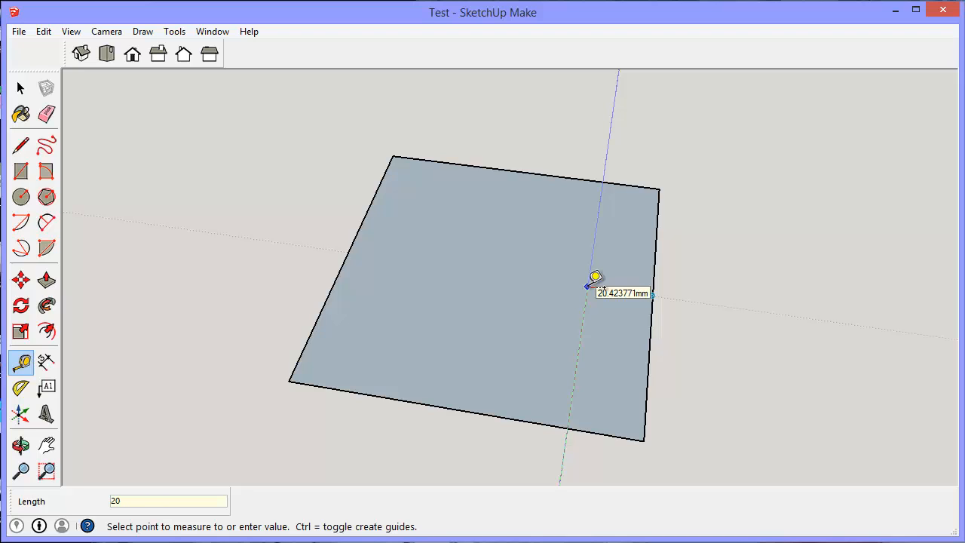
text(20)
key(Return)
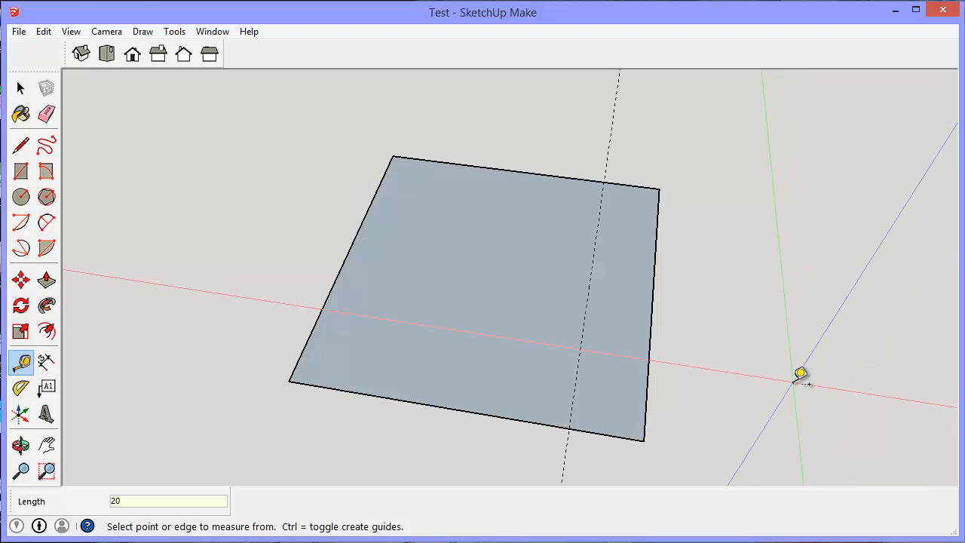
click(349, 251)
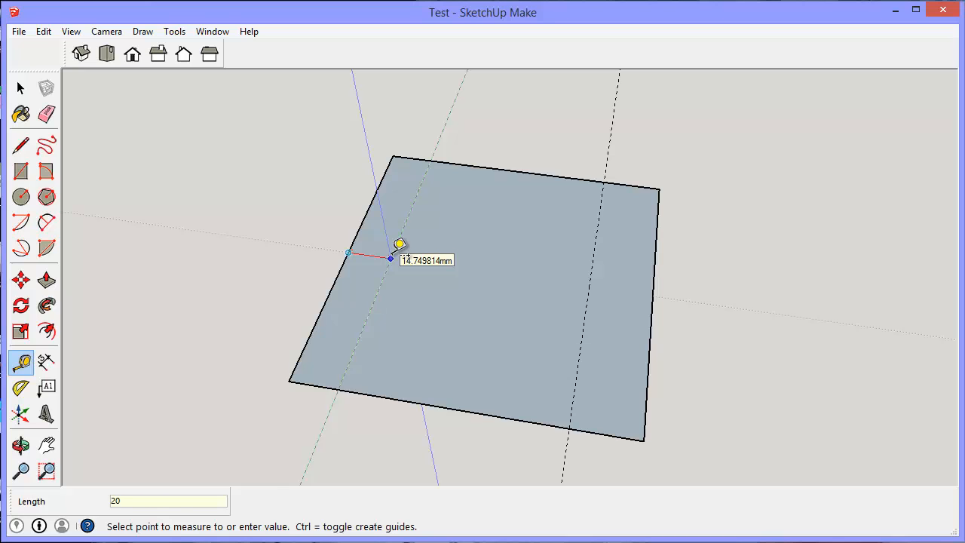
click(399, 252)
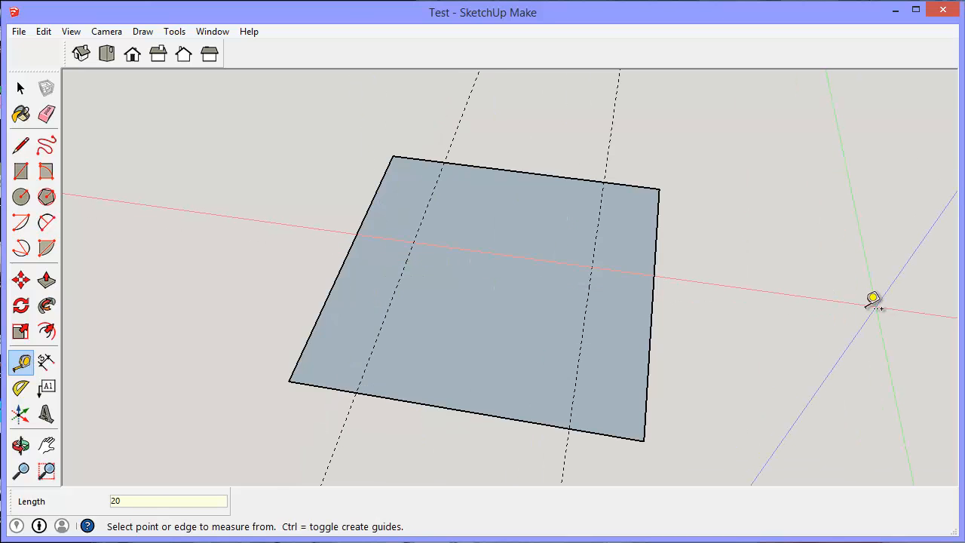
Create guide lines 20 mm inside the square's back and front edges.
click(572, 177)
text(2)
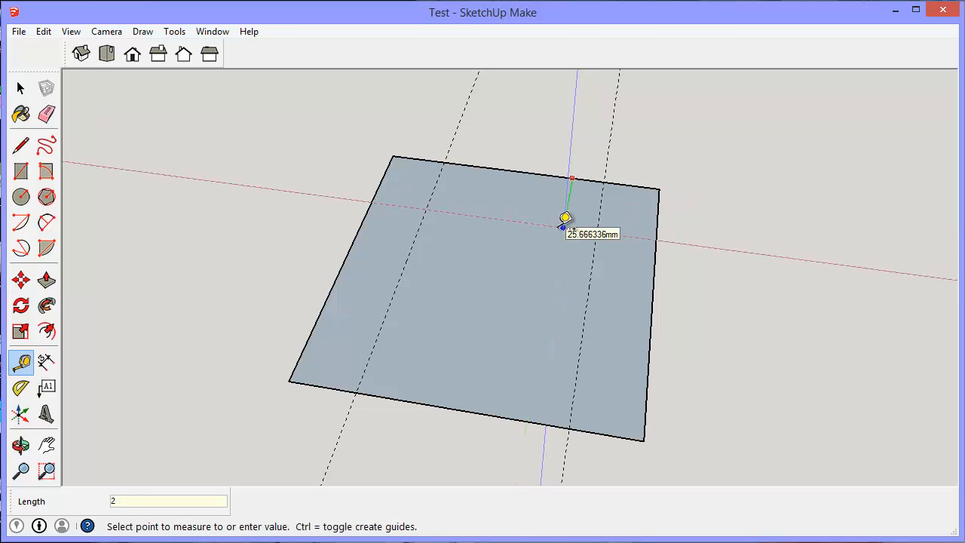
key(Return)
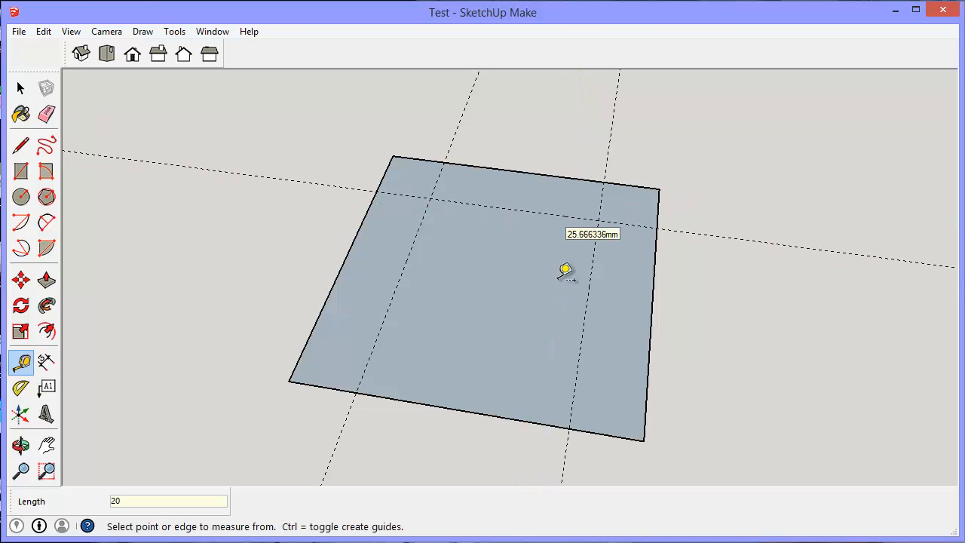
click(525, 419)
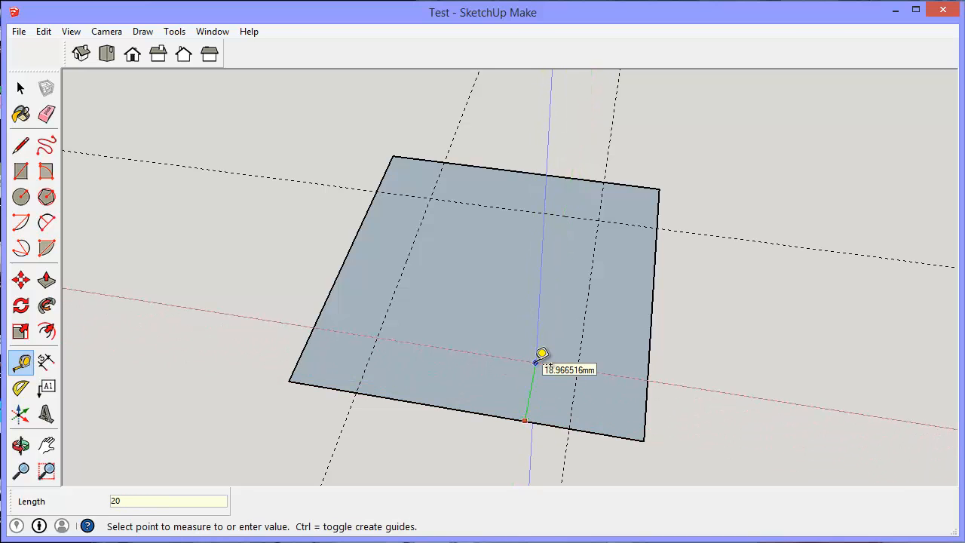
key(Return)
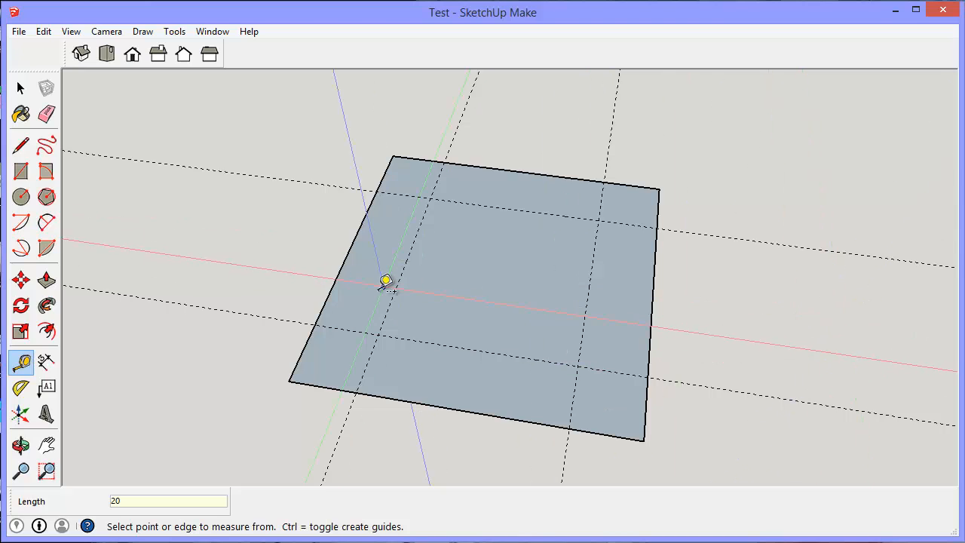
Draw a circle of 10 mm radius centred on each of the four guide line intersections.
click(22, 197)
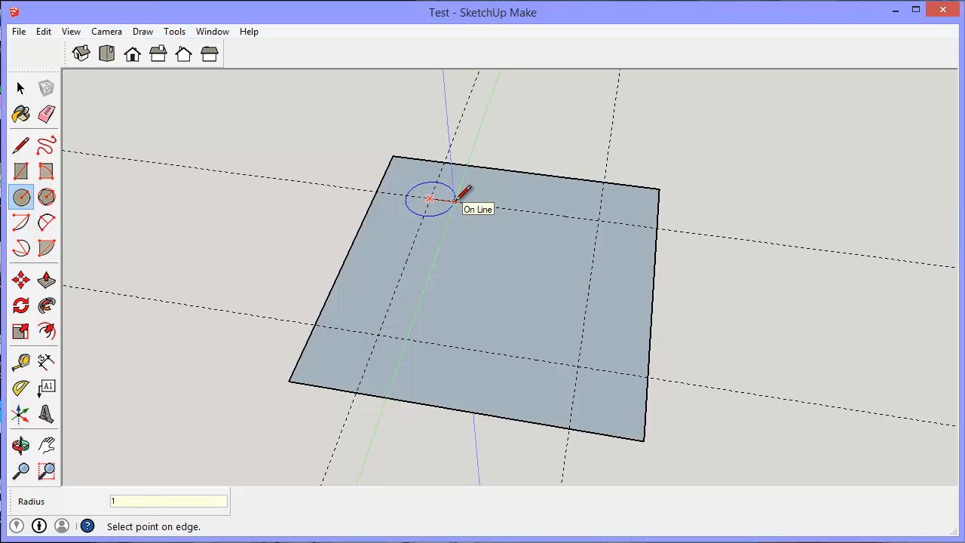
key(Return)
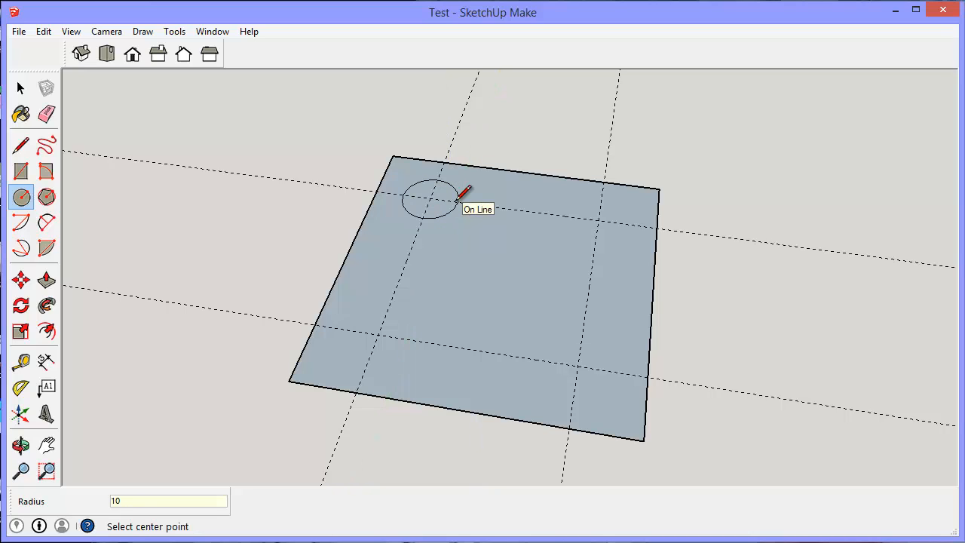
click(598, 219)
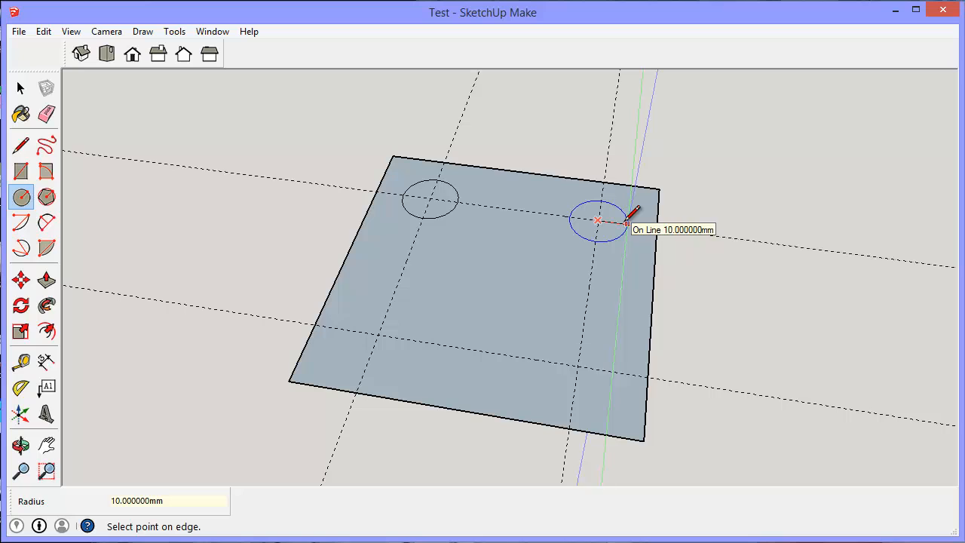
click(626, 223)
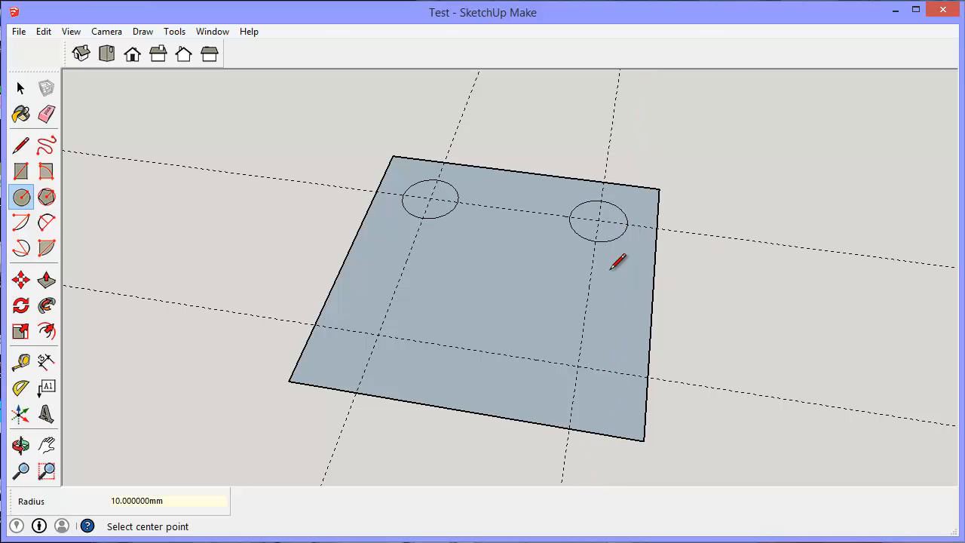
click(578, 366)
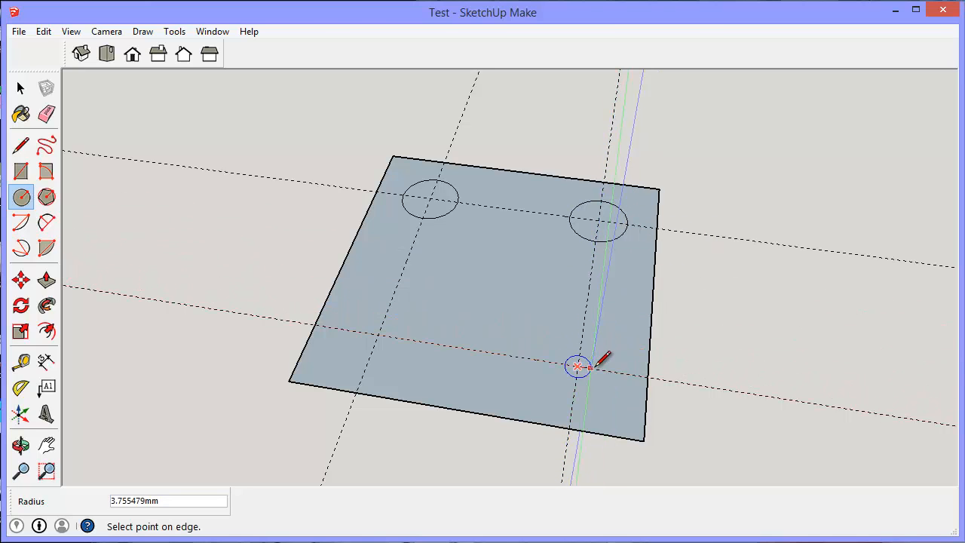
click(612, 360)
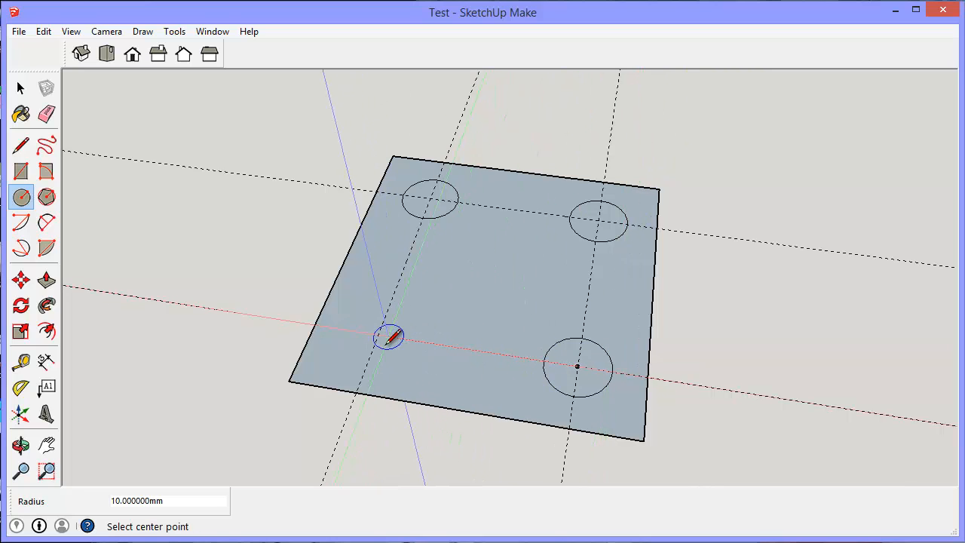
click(418, 325)
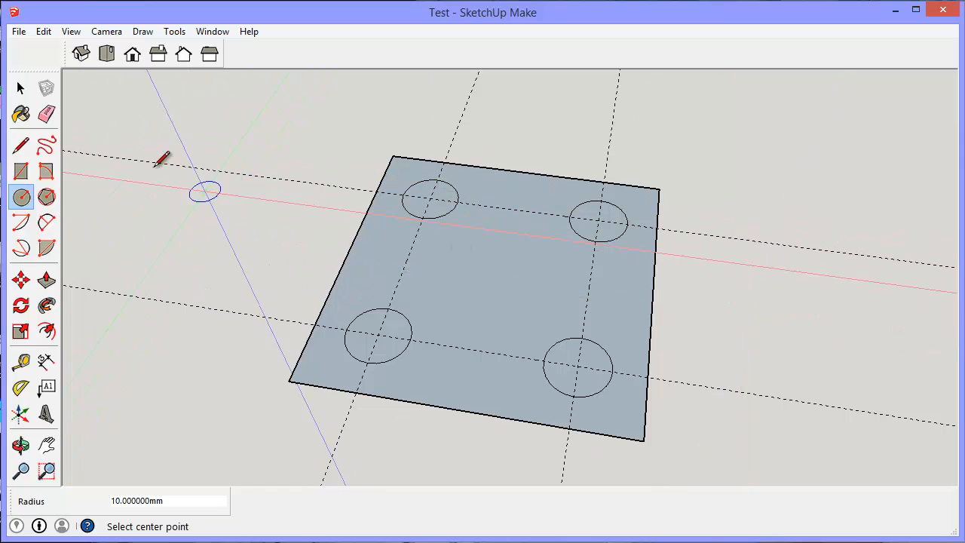
Erase all four guide lines around the square.
click(46, 115)
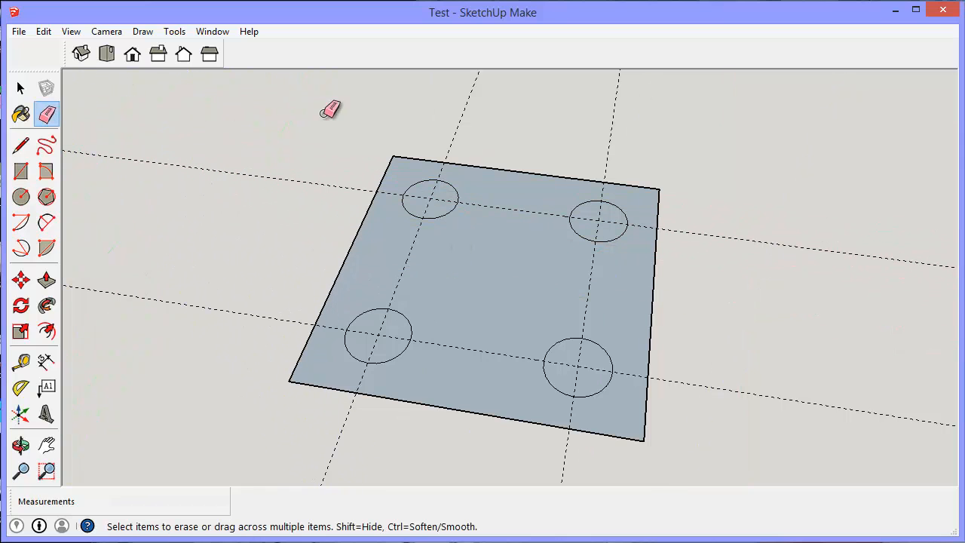
click(461, 114)
click(617, 125)
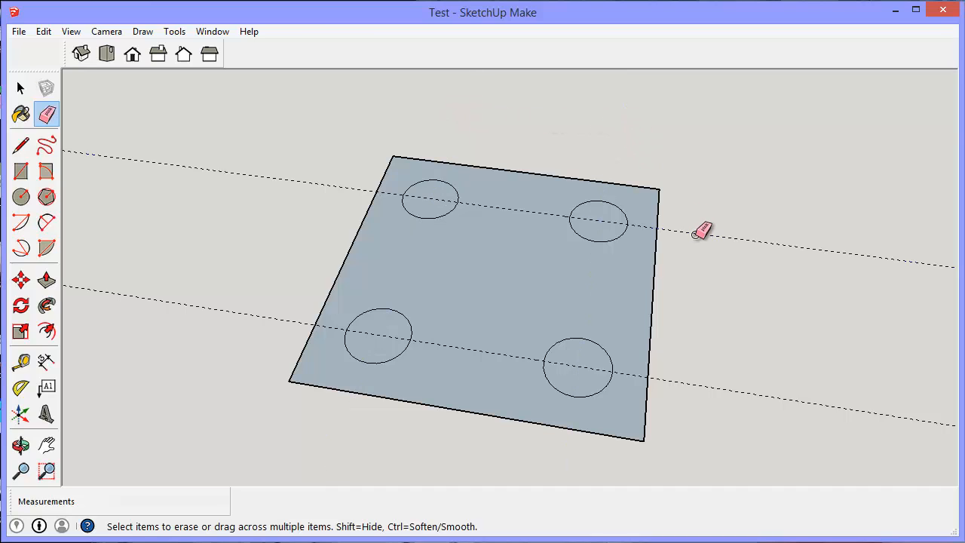
click(700, 233)
click(684, 386)
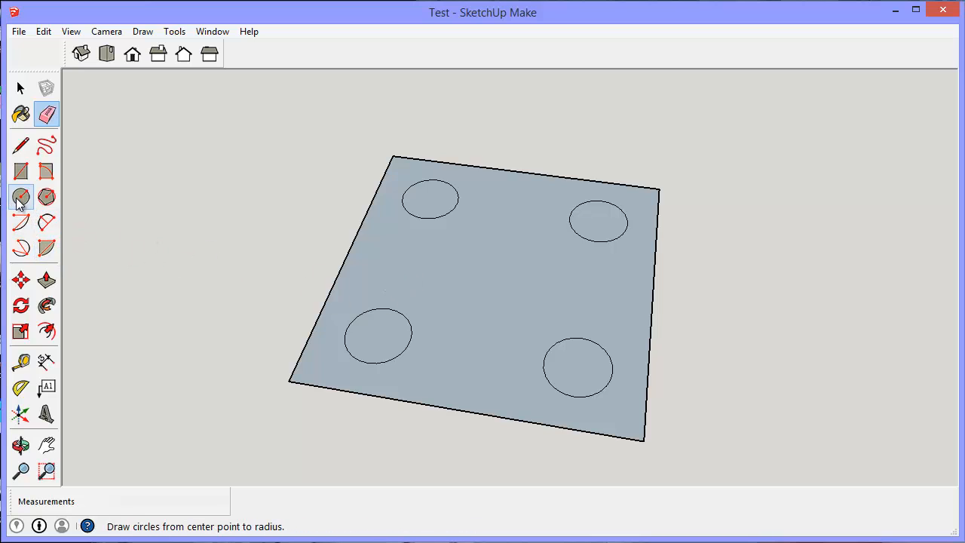
Push/Pull the square's face around the circles upward about 17 mm, and undo the extrusion.
click(46, 279)
drag(527, 327, 509, 277)
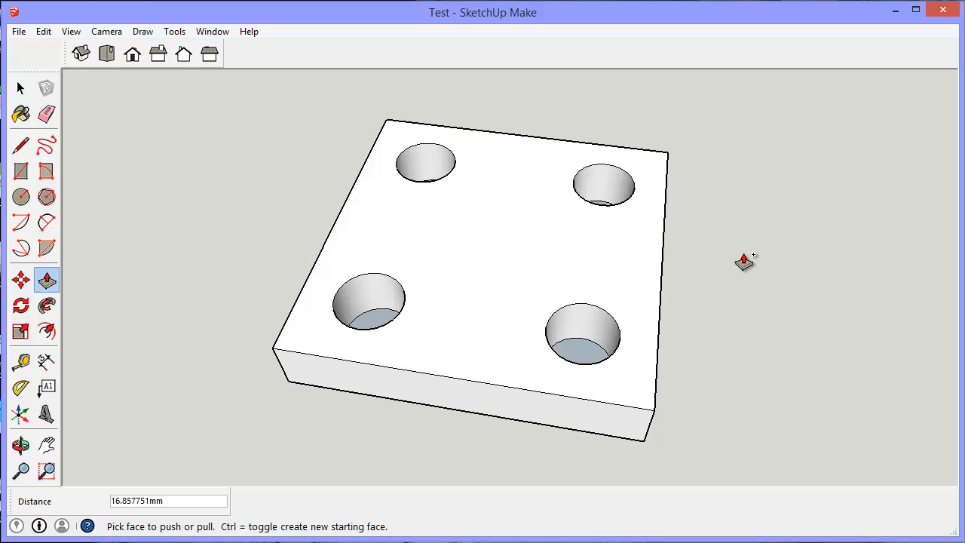
key(ctrl+z)
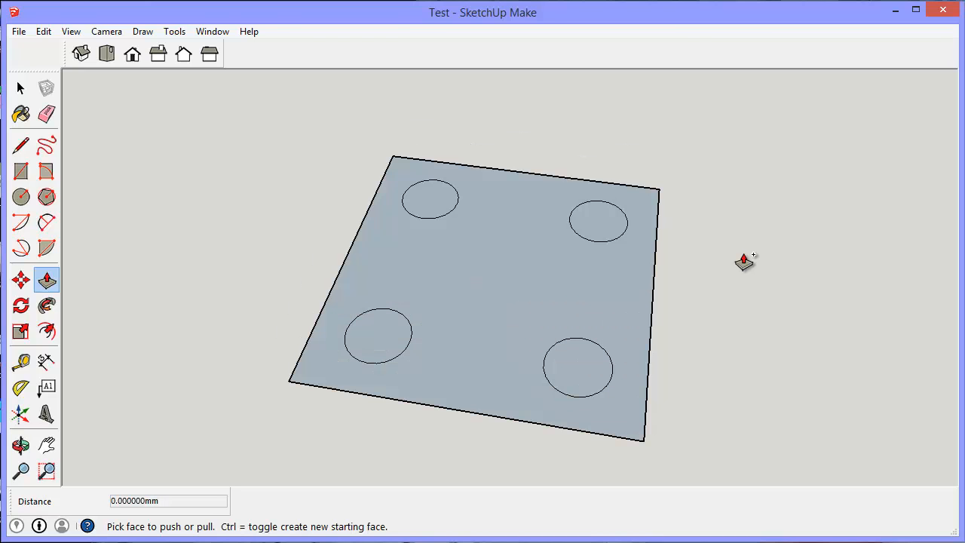
Push/Pull the four circles upward to different heights and the surrounding square face downward about 27 mm.
drag(604, 220, 605, 158)
drag(427, 198, 427, 171)
drag(601, 366, 585, 287)
drag(373, 338, 405, 300)
drag(493, 282, 504, 336)
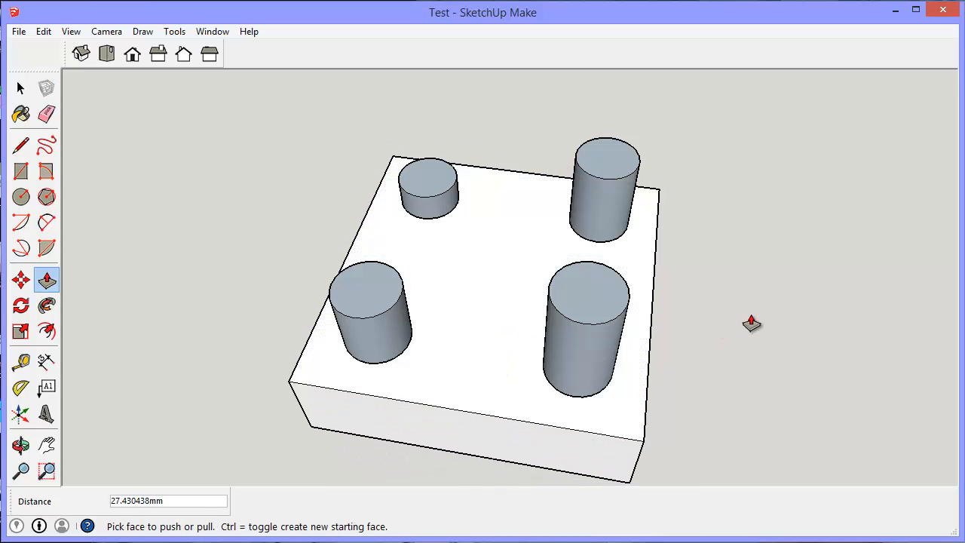
middle_drag(750, 315, 146, 273)
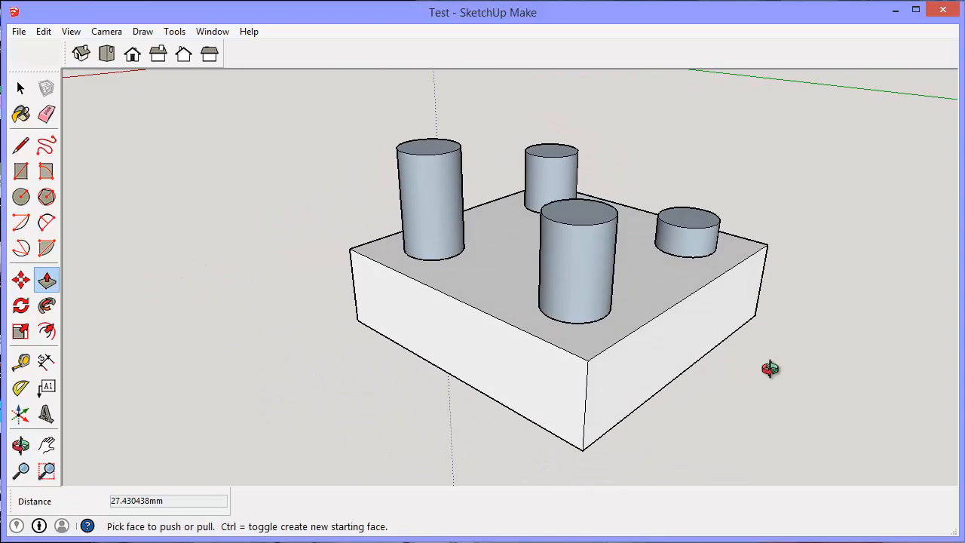
middle_drag(767, 369, 489, 368)
scroll(494, 369, down, 4)
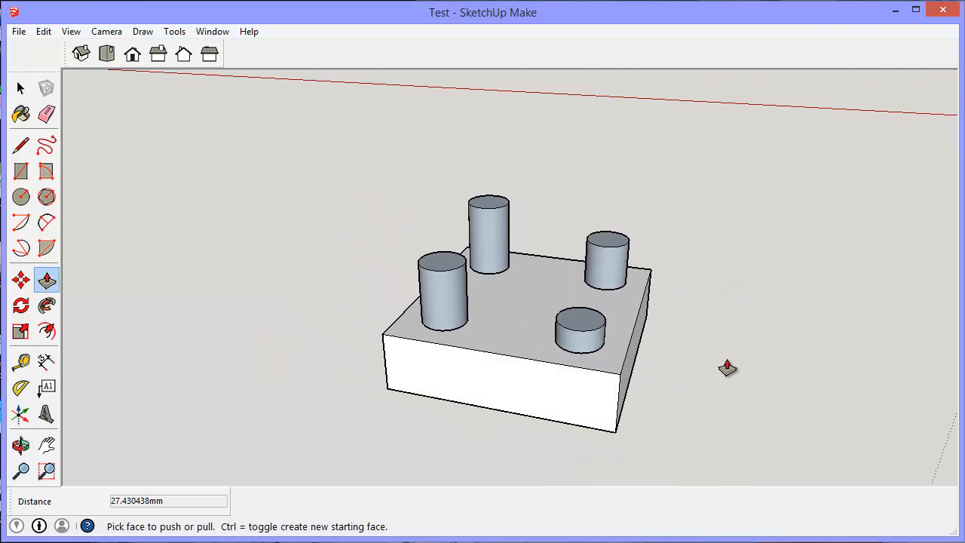